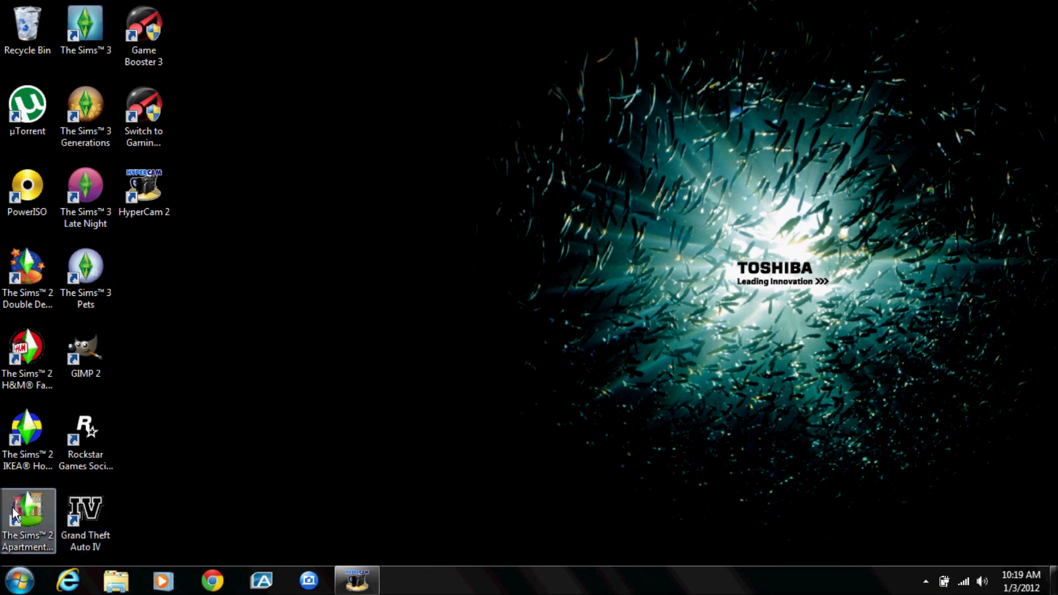
Bring up the Apartment Life shortcut's Properties, closing the launcher that opened by mistake.
click(33, 515)
double_click(34, 515)
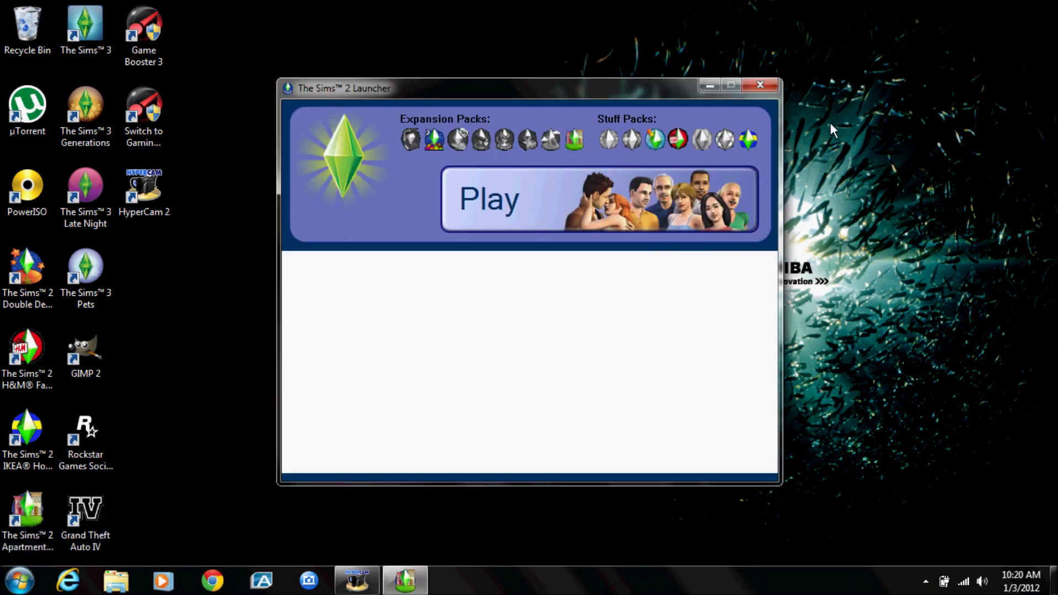
click(760, 86)
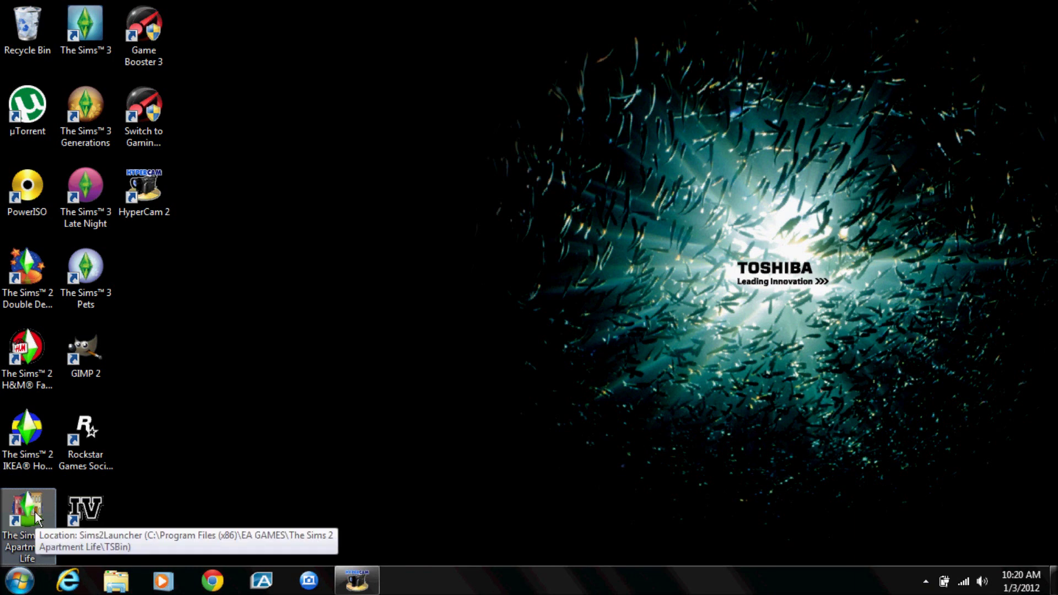
double_click(37, 516)
right_click(36, 512)
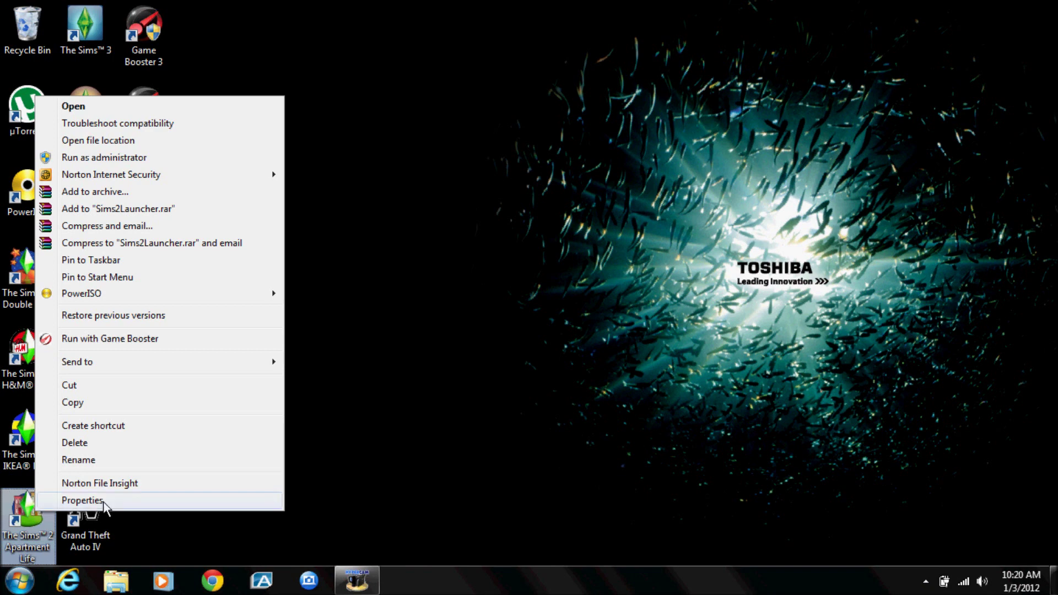
click(83, 500)
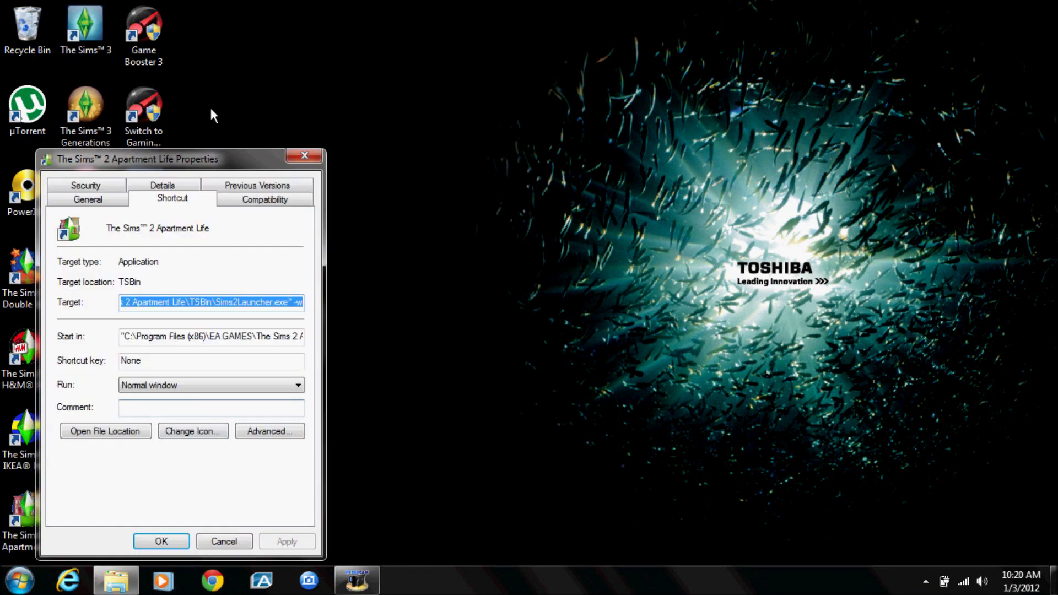
mouse_move(219, 155)
mouse_down()
mouse_move(536, 44)
mouse_move(565, 47)
mouse_up()
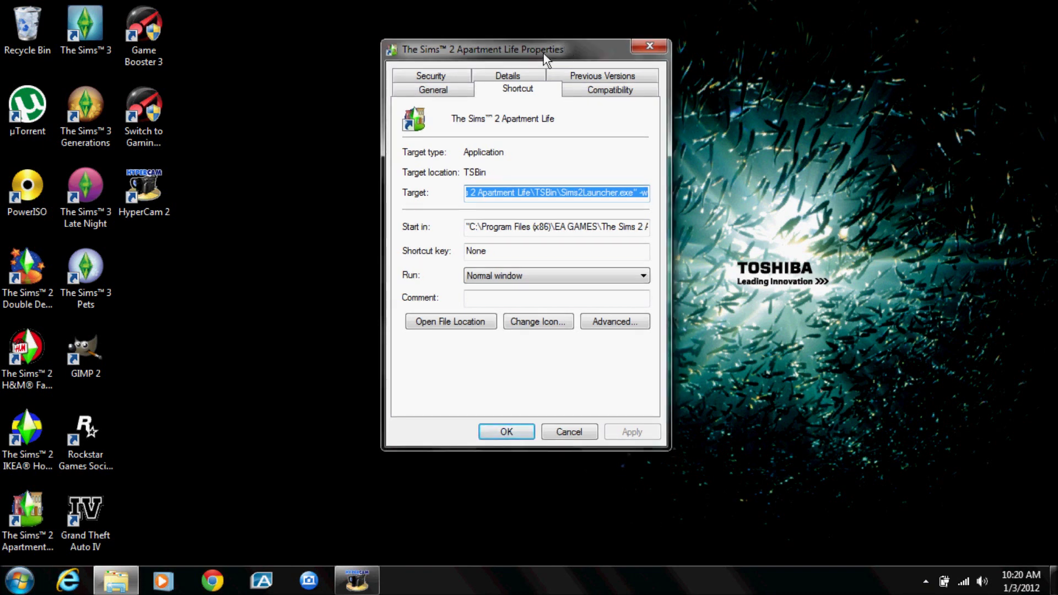
Edit the end of the Target so it finishes with -w, apply it and close Properties.
click(644, 193)
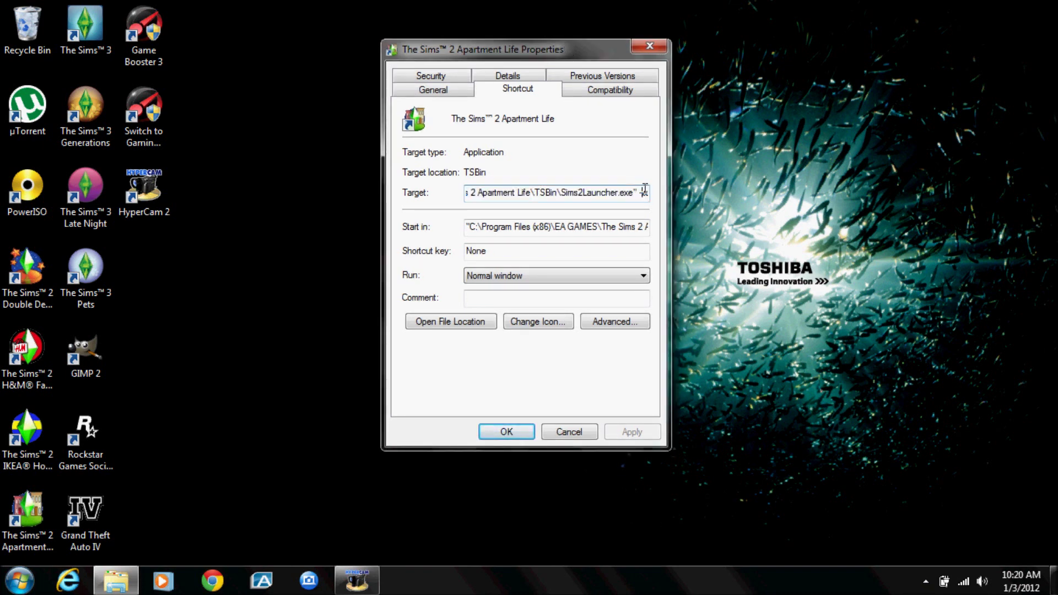
key(BackSpace)
key(BackSpace)
key(BackSpace)
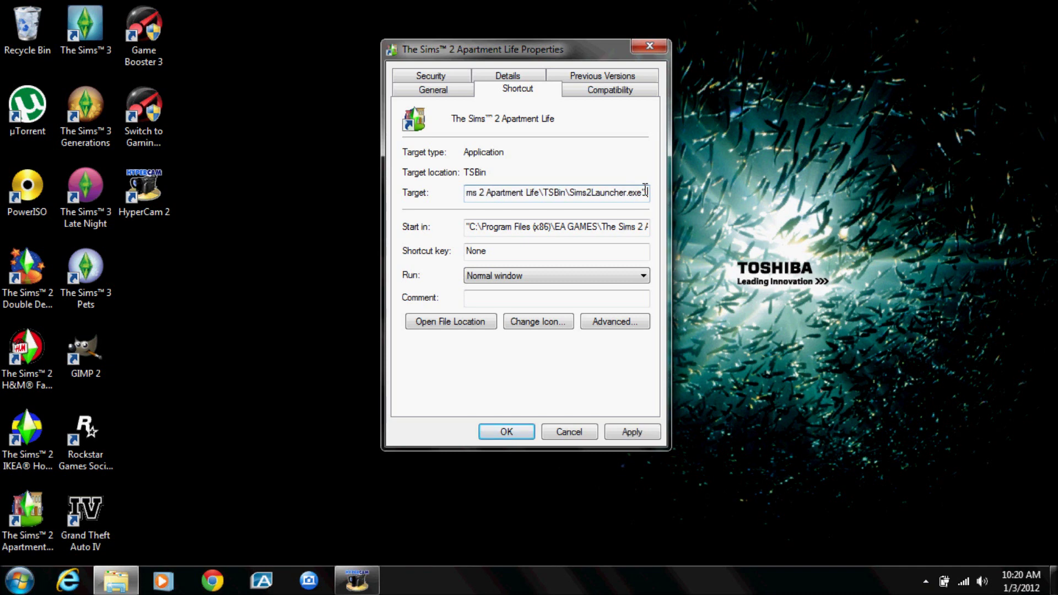
key(BackSpace)
text(")
text( -)
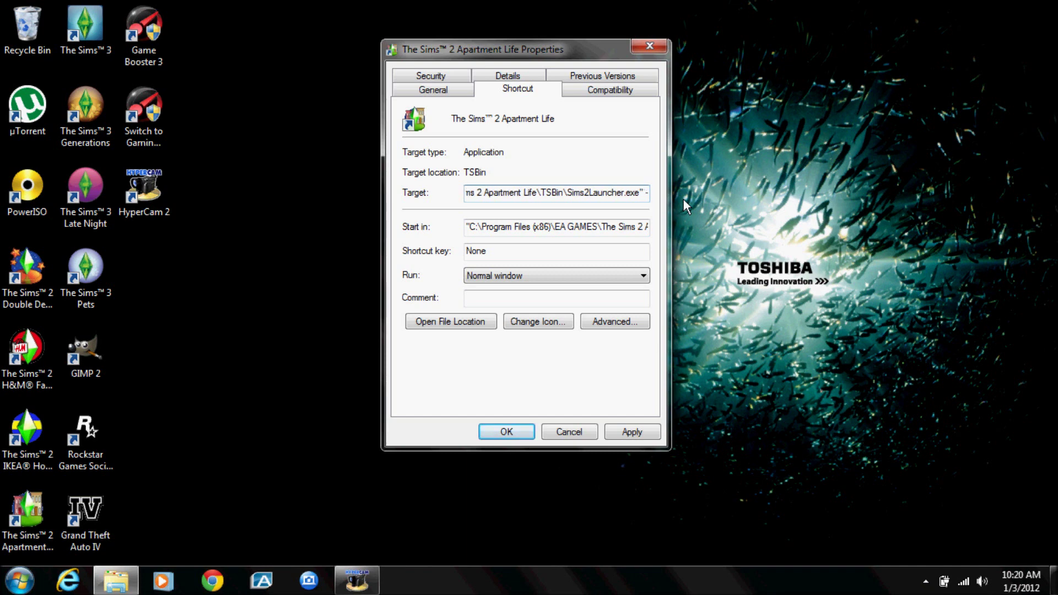
text(w)
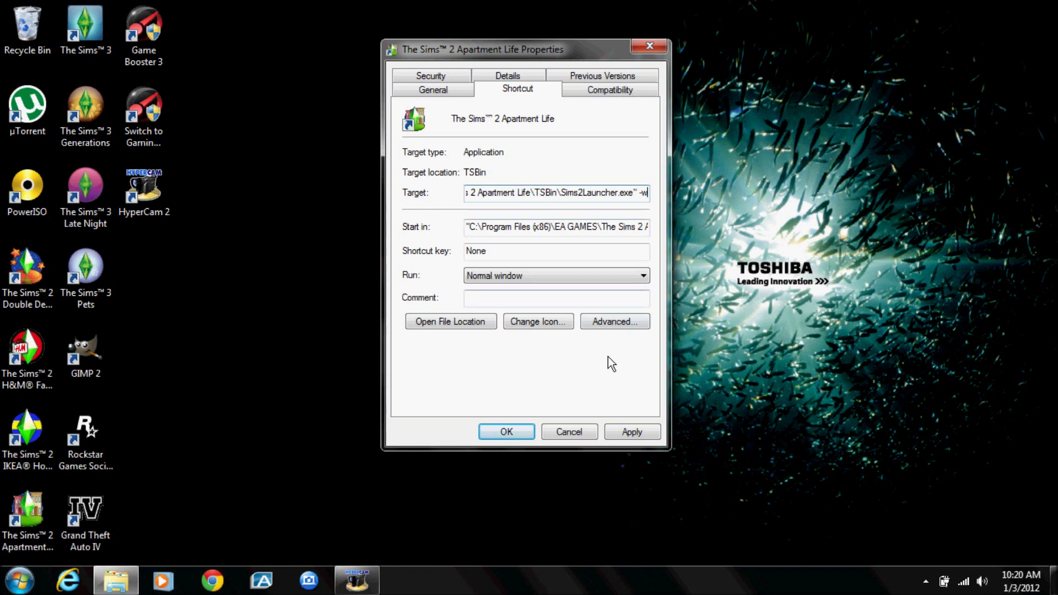
click(631, 431)
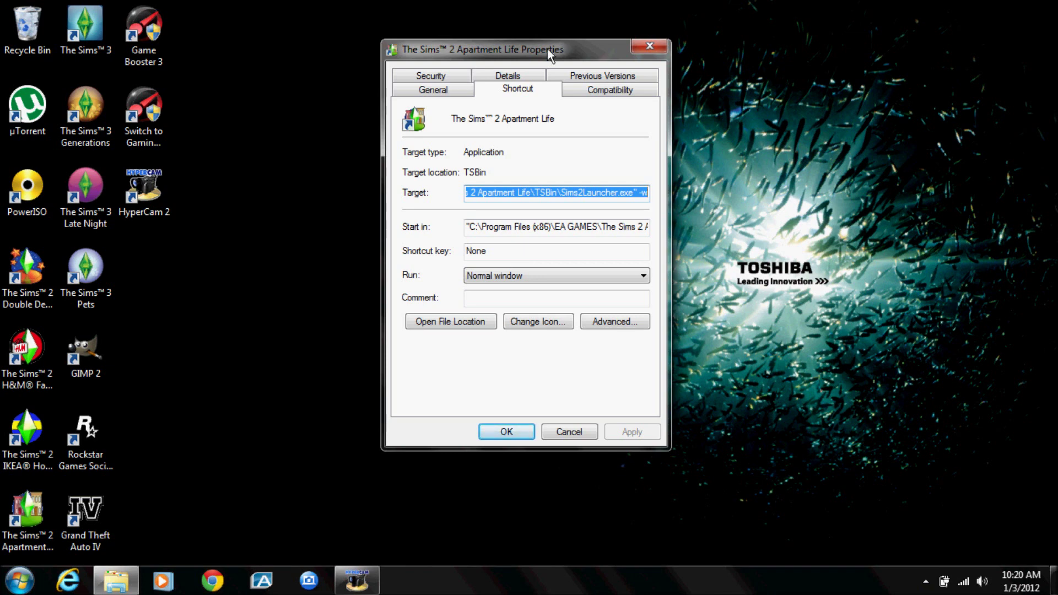
drag(548, 49, 538, 29)
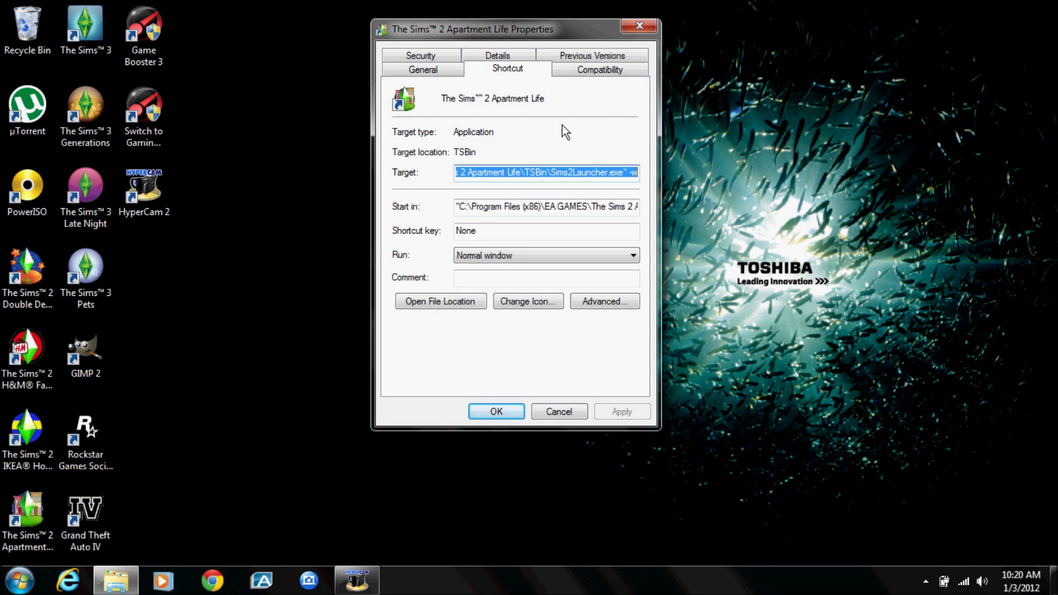
click(496, 412)
drag(493, 411, 664, 444)
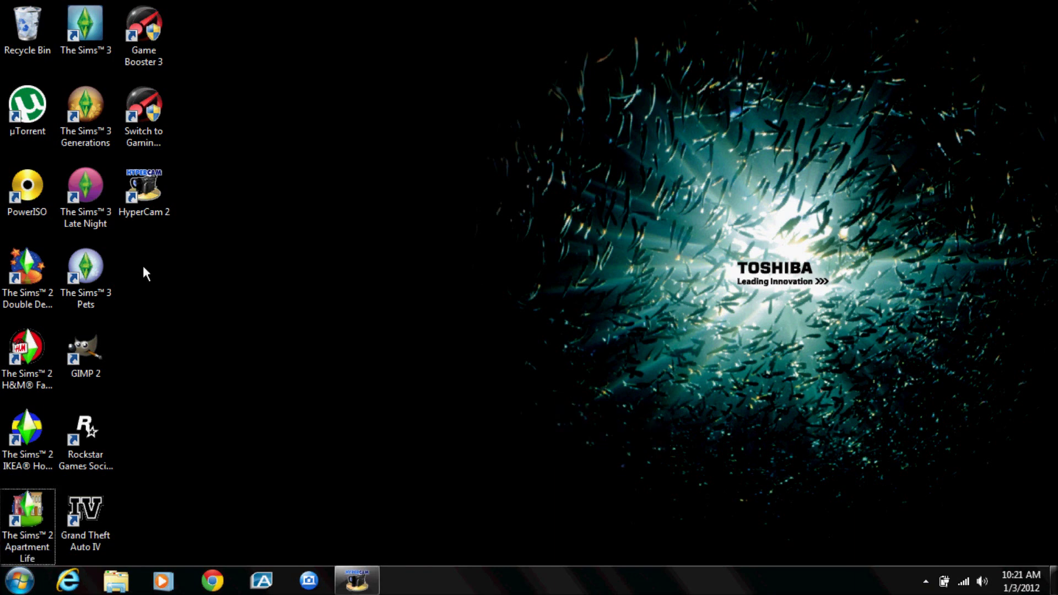
Bring up the Double Deluxe shortcut's Properties with the caret at the end of Target.
click(29, 273)
right_click(42, 269)
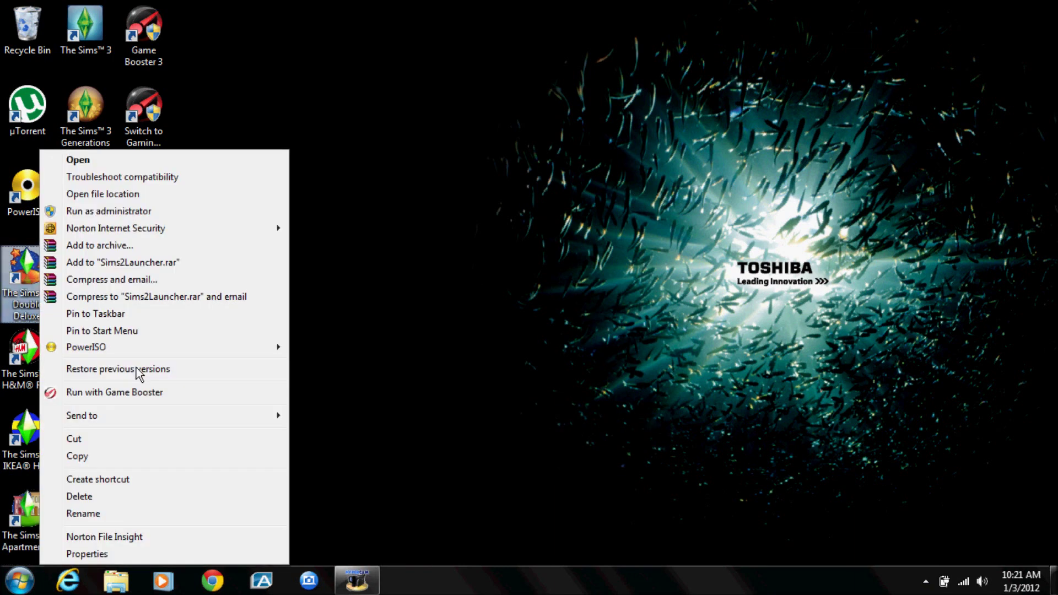
click(87, 554)
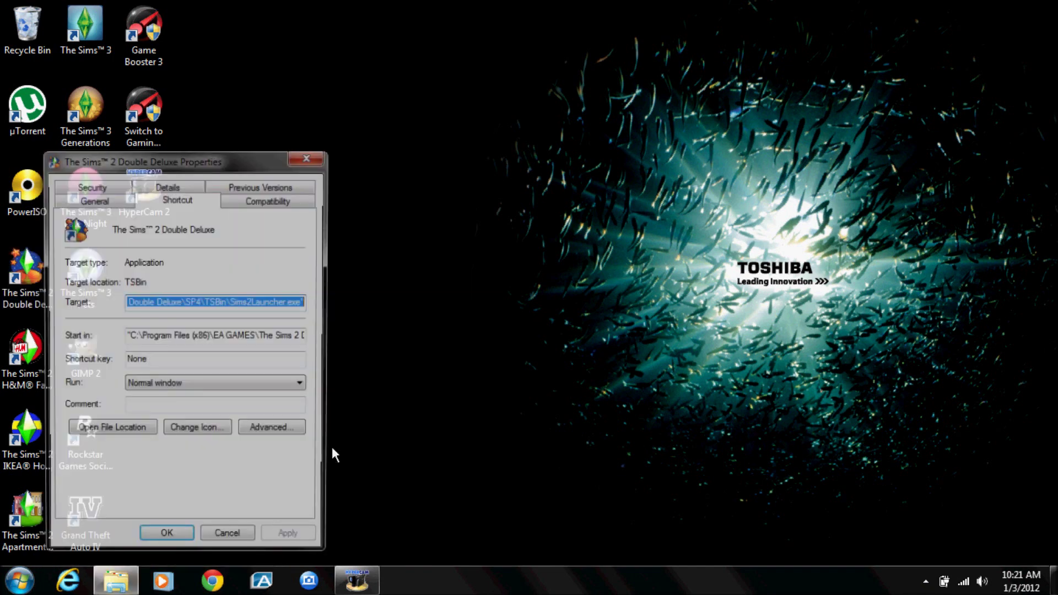
click(309, 301)
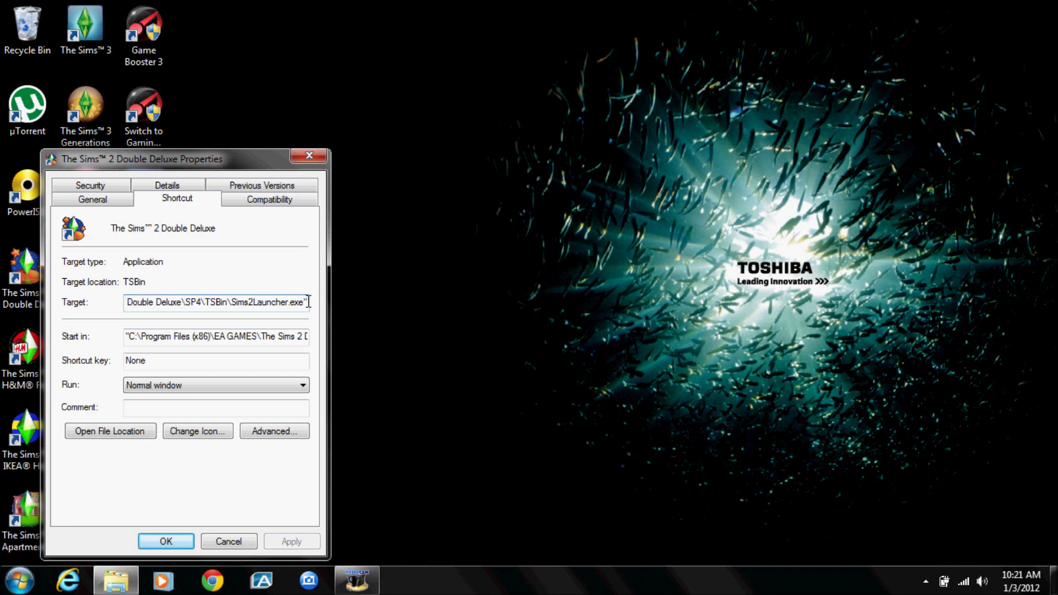
text(-w)
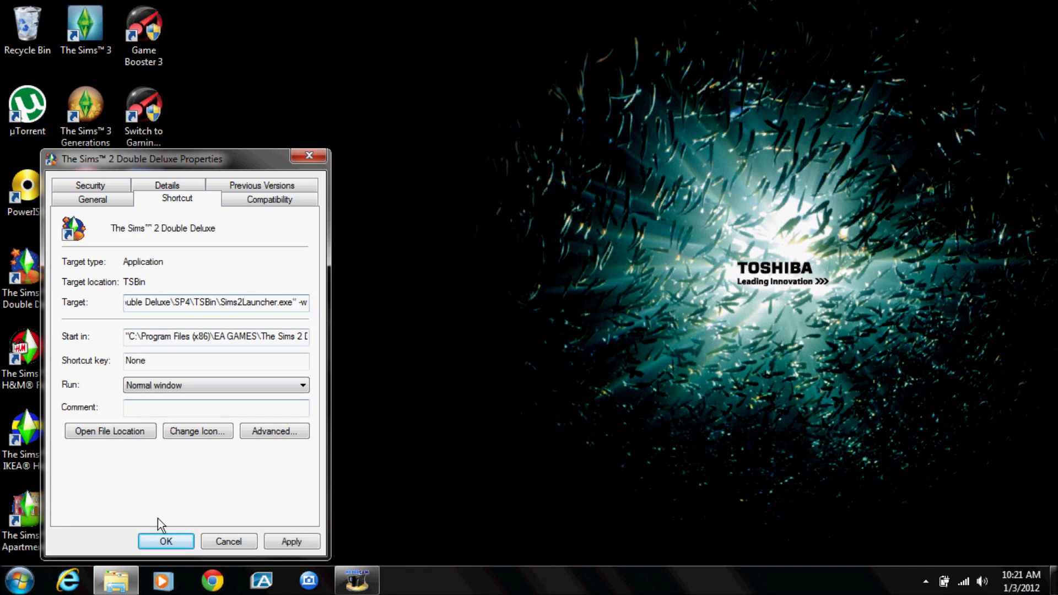
Apply the -w target, grant administrator permission on Access Denied, and close Properties.
click(287, 541)
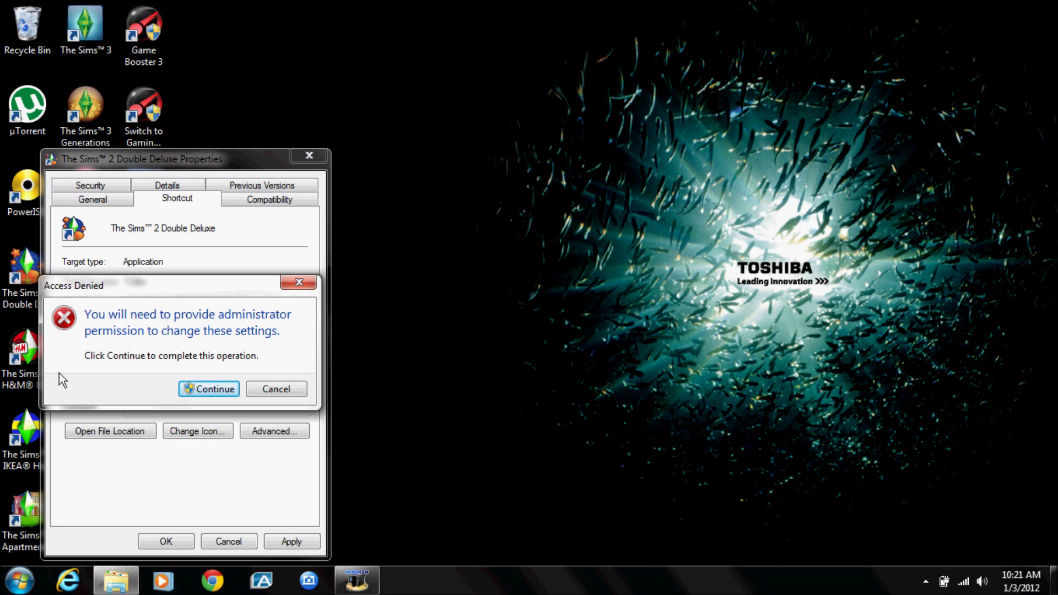
click(211, 389)
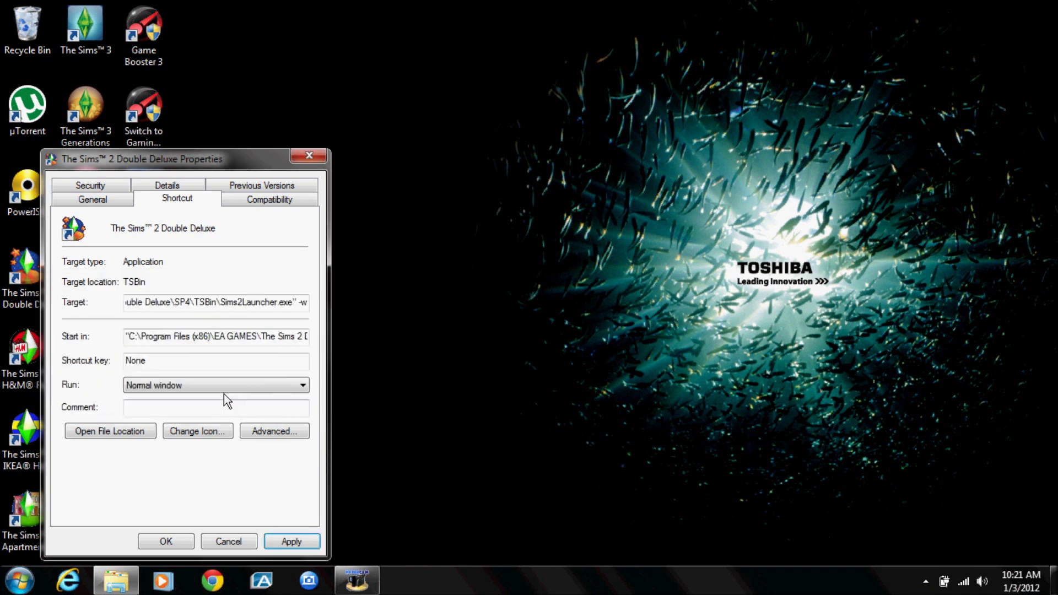
click(165, 541)
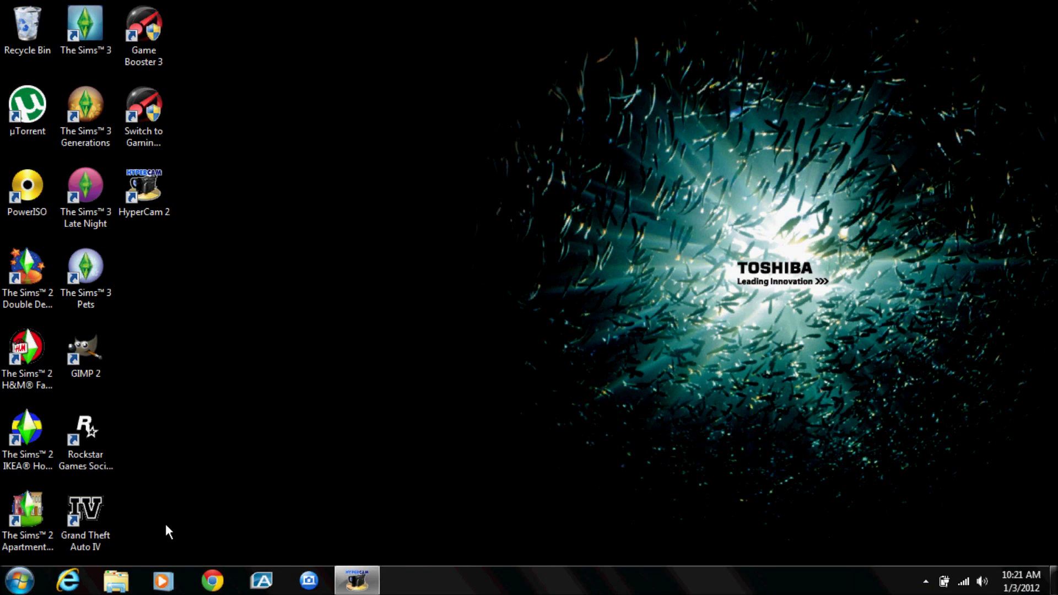
Launch Apartment Life from its desktop shortcut and hit Play in the launcher, twice.
click(20, 523)
double_click(23, 522)
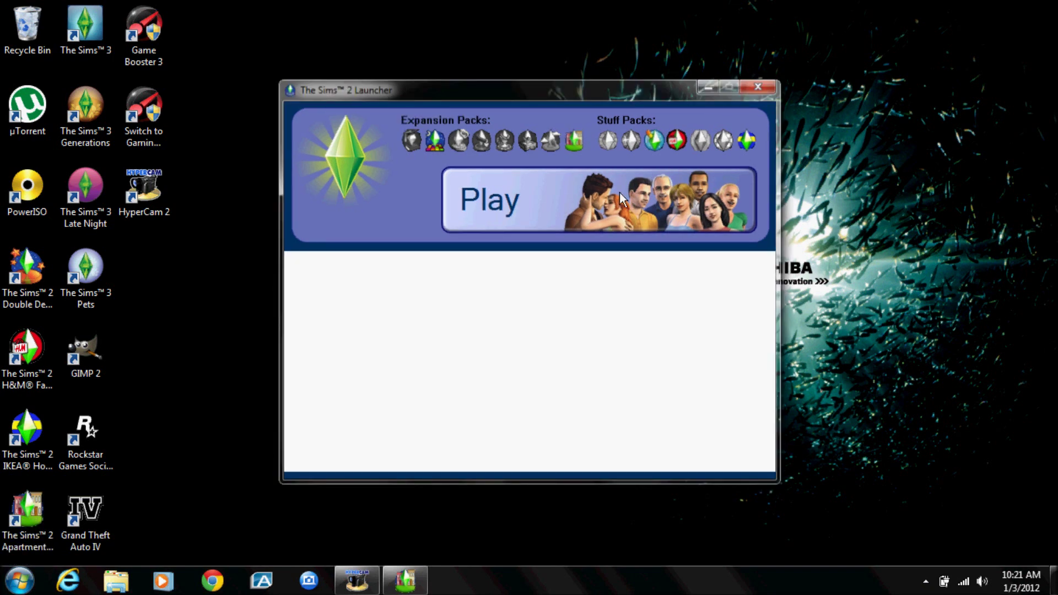
click(622, 199)
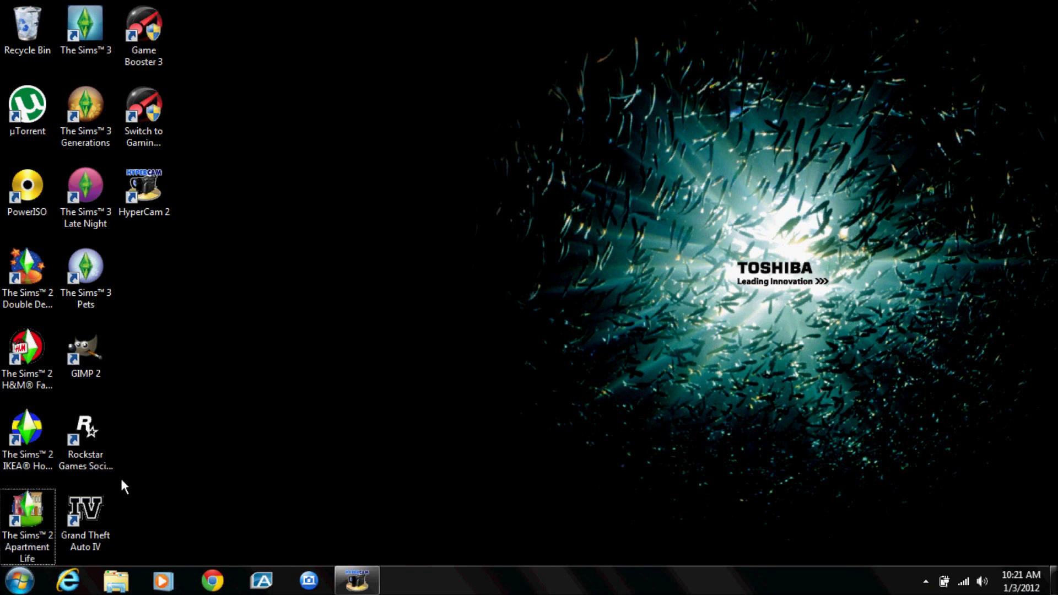
click(31, 508)
double_click(31, 508)
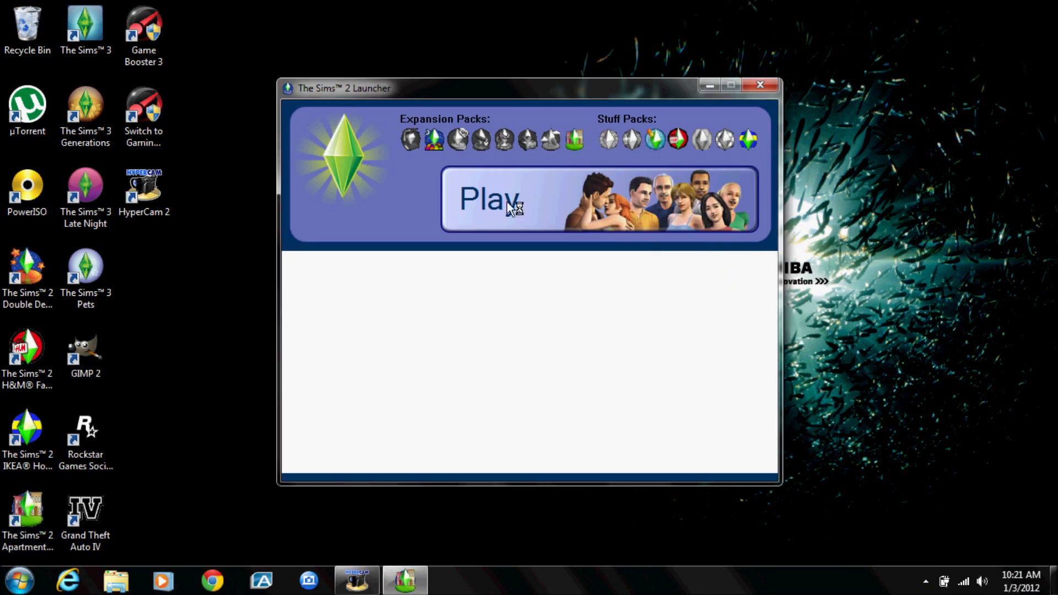
click(510, 203)
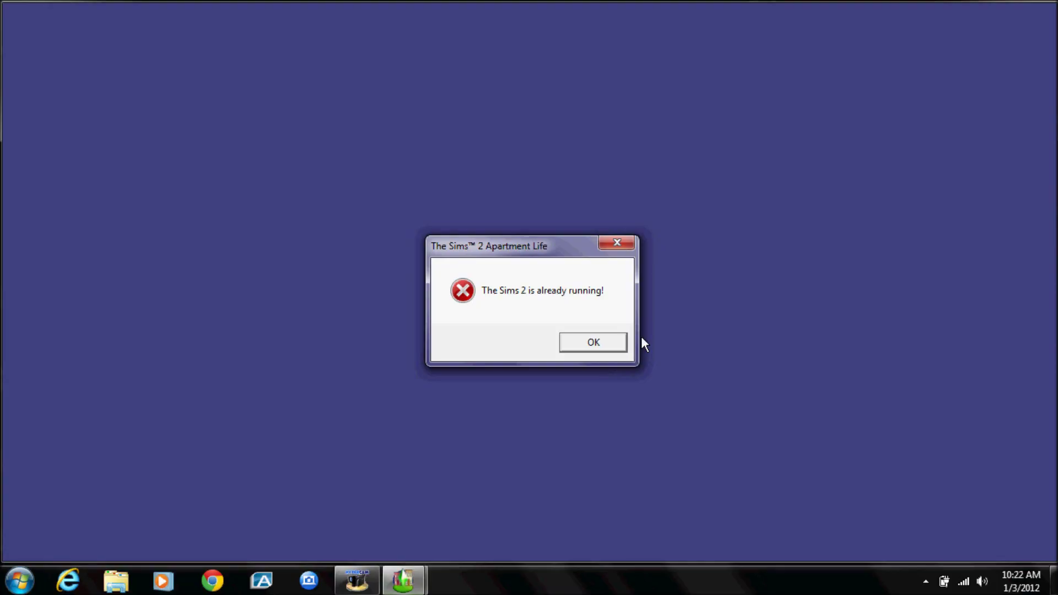
Dismiss the 'already running' error and drag the windowed game up and to the left.
click(593, 342)
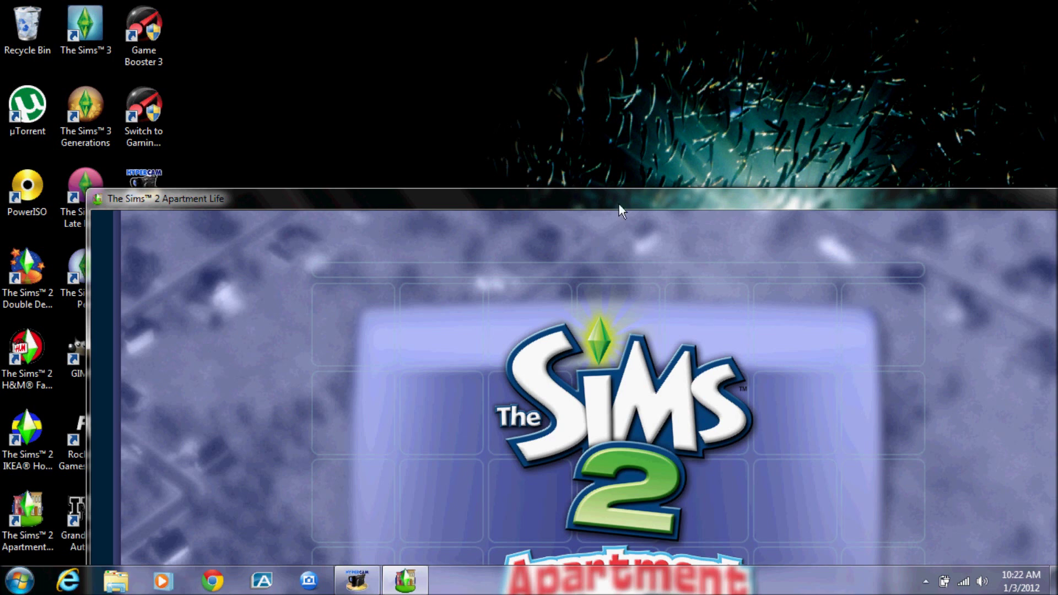
drag(619, 204, 496, 157)
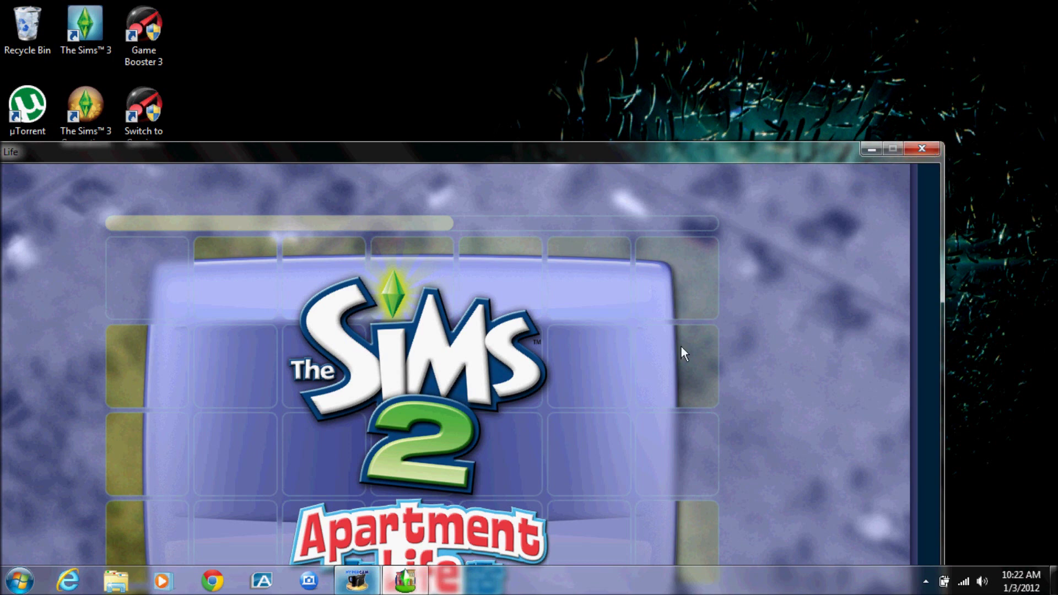
Dismiss the taskbar menu and minimize the game window to reveal the desktop shortcuts.
right_click(473, 587)
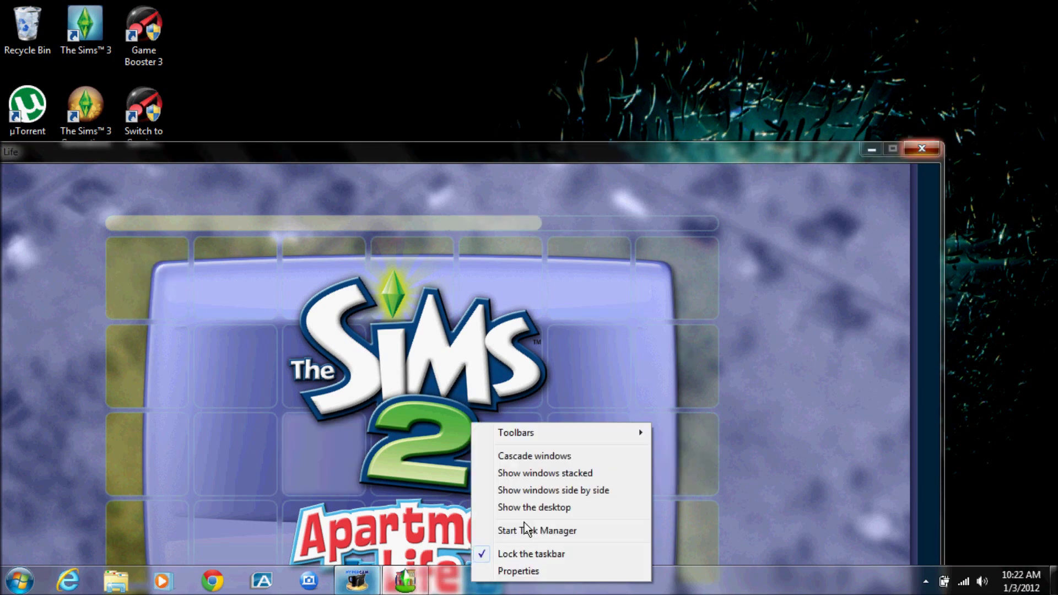
click(680, 587)
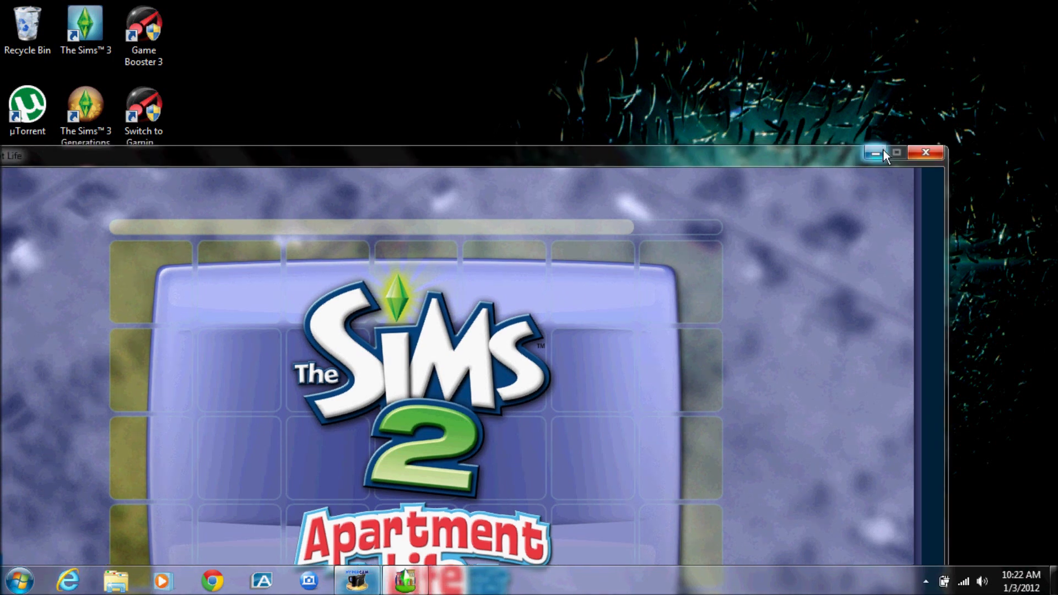
click(872, 149)
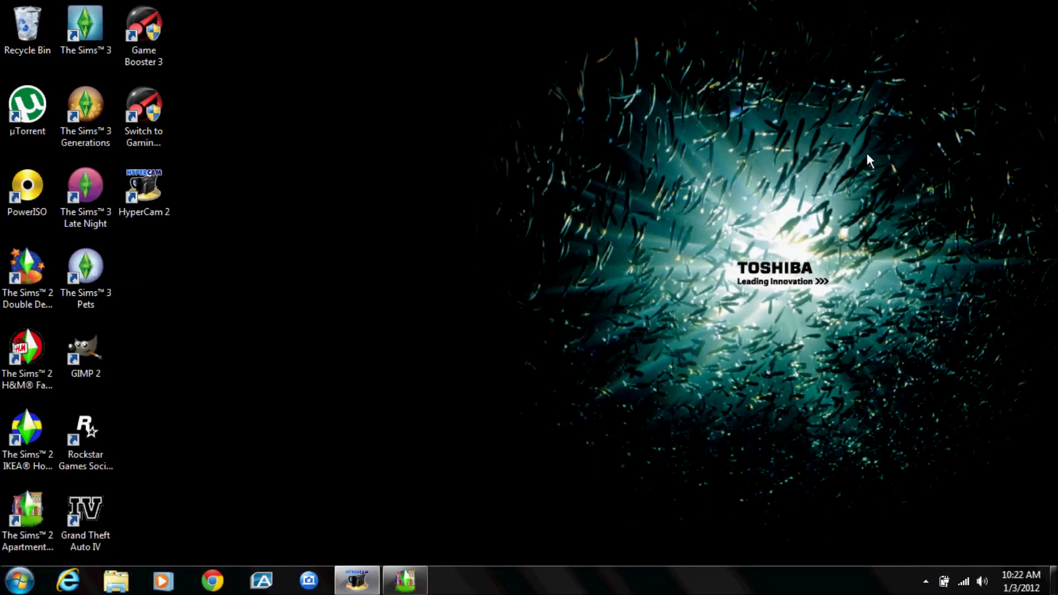